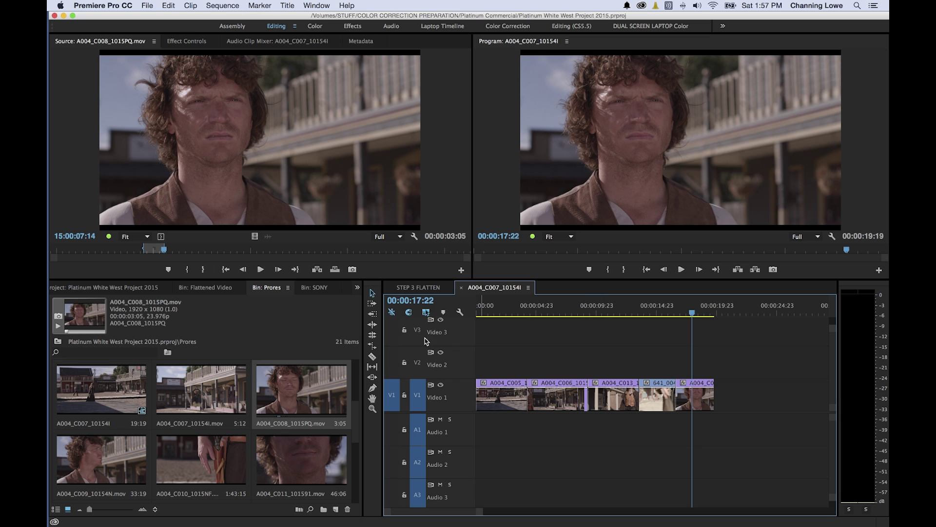
pyautogui.moveTo(579, 314); pyautogui.dragTo(548, 317)
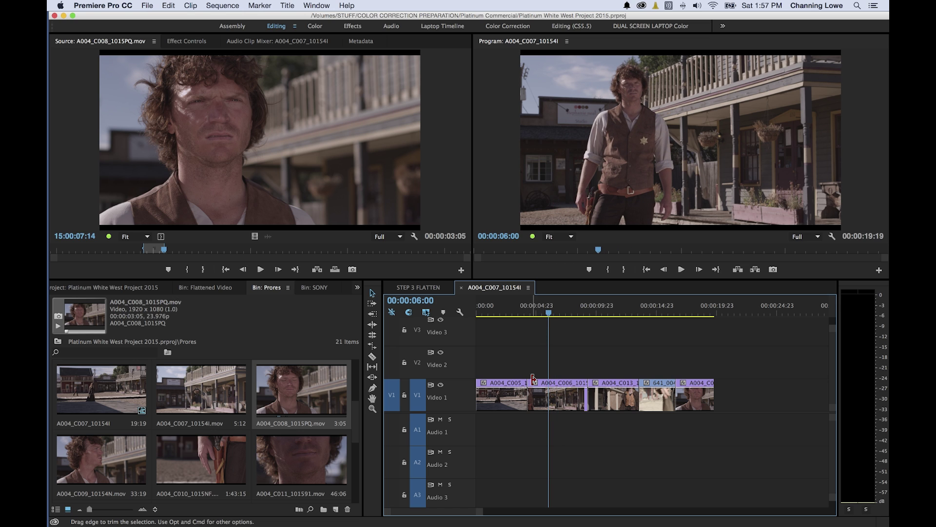
pyautogui.press('b')
pyautogui.moveTo(531, 390)
pyautogui.mouseDown()
pyautogui.moveTo(546, 393)
pyautogui.moveTo(522, 394)
pyautogui.moveTo(545, 394)
pyautogui.mouseUp()
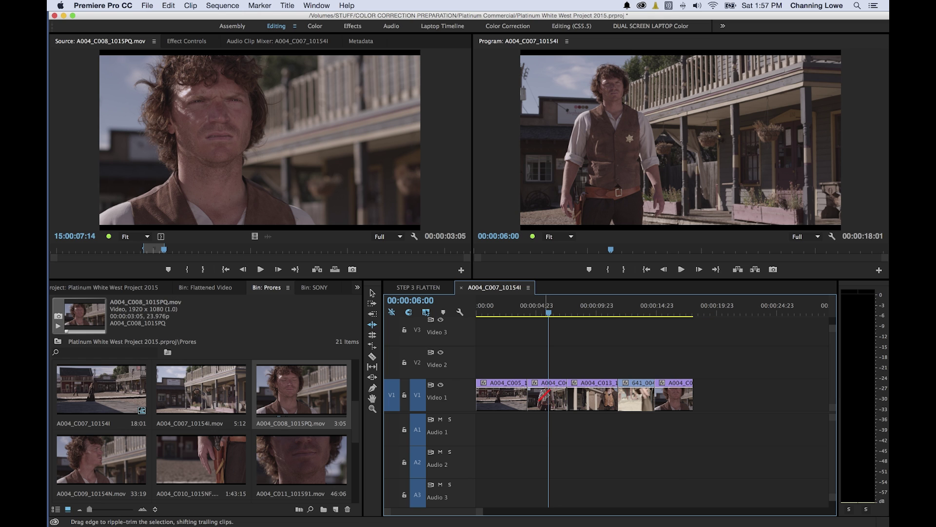
pyautogui.press('super+z')
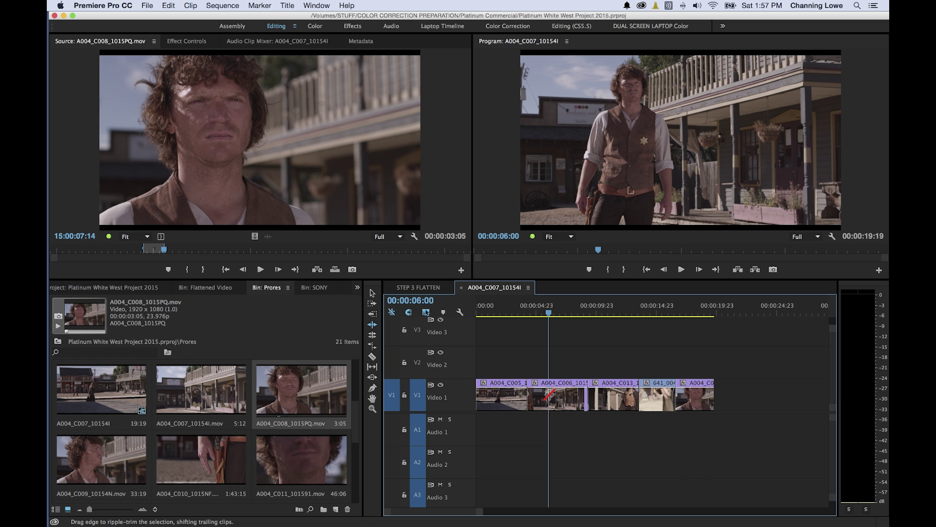
pyautogui.moveTo(587, 393); pyautogui.dragTo(612, 393)
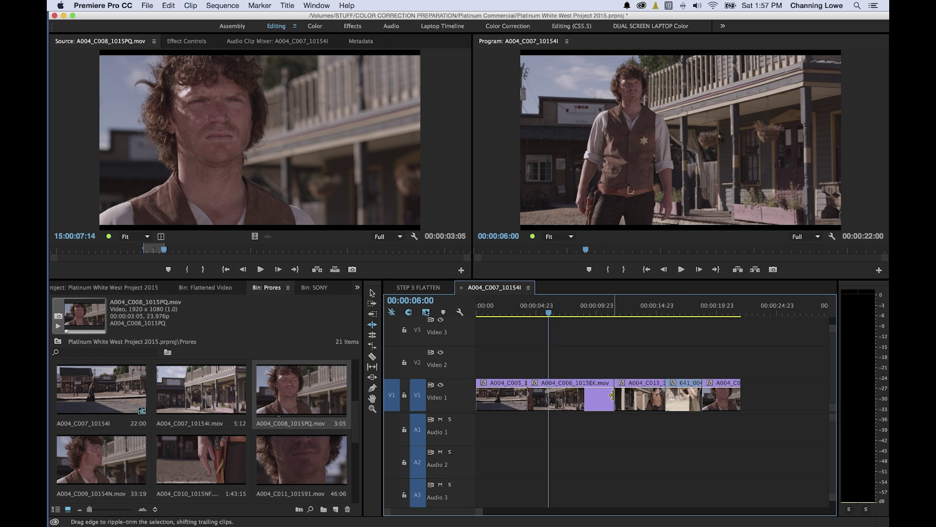
pyautogui.moveTo(612, 395); pyautogui.dragTo(580, 392)
pyautogui.press('super+z')
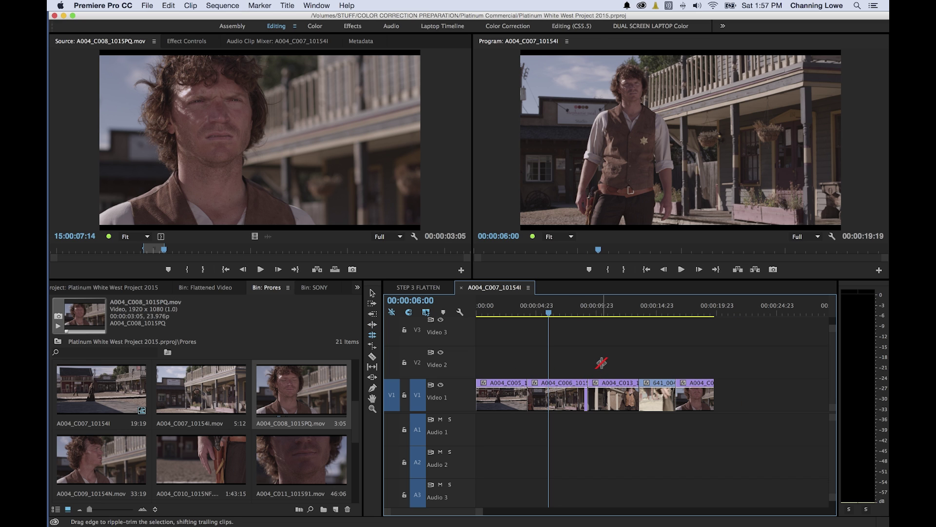
pyautogui.press('n')
pyautogui.moveTo(567, 312); pyautogui.dragTo(658, 312)
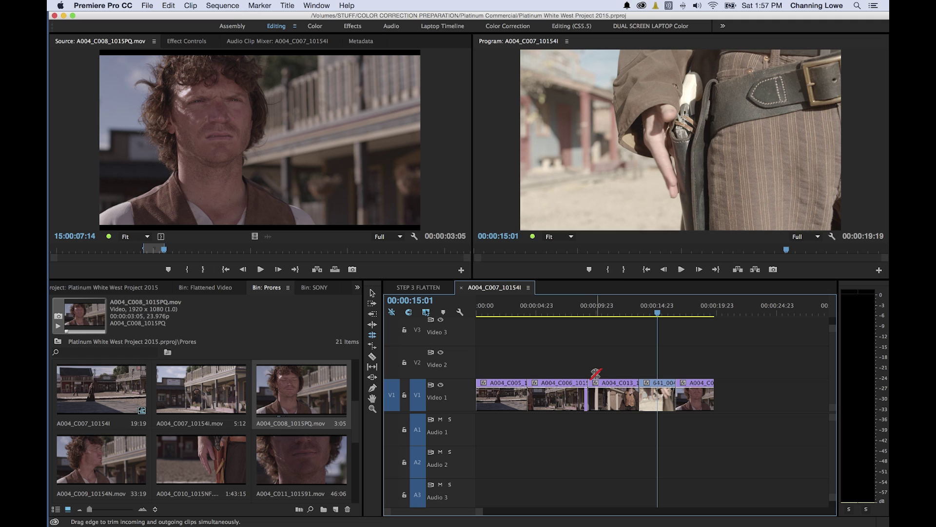
pyautogui.click(587, 393)
pyautogui.moveTo(587, 392)
pyautogui.mouseDown()
pyautogui.moveTo(575, 395)
pyautogui.moveTo(597, 396)
pyautogui.moveTo(575, 396)
pyautogui.mouseUp()
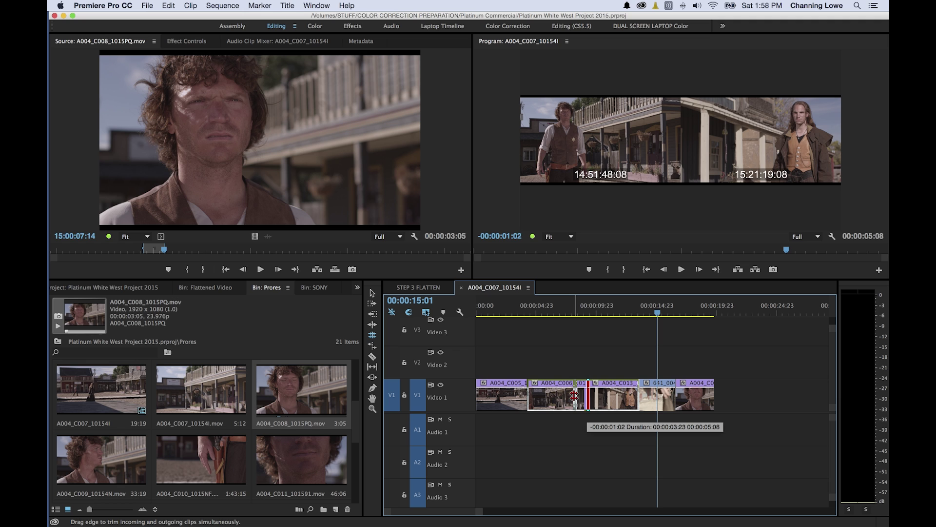
pyautogui.moveTo(574, 396); pyautogui.dragTo(597, 397)
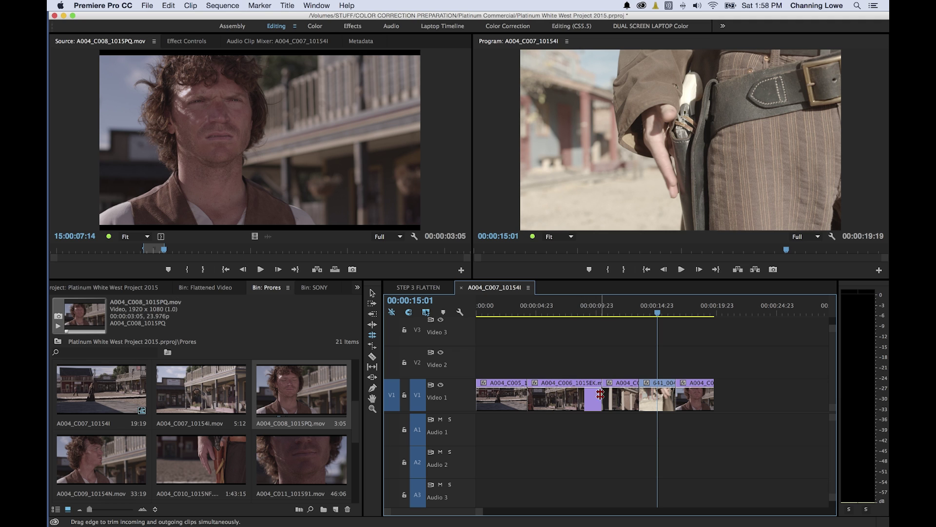
pyautogui.moveTo(599, 393); pyautogui.dragTo(588, 393)
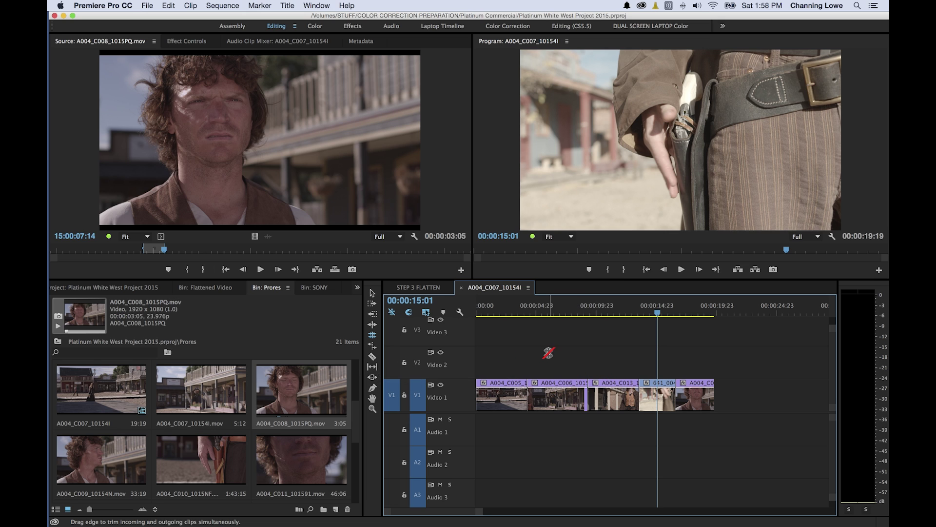
# - Select clip A004_C013 with the Slip tool and zoom the timeline in around it
pyautogui.press('y')
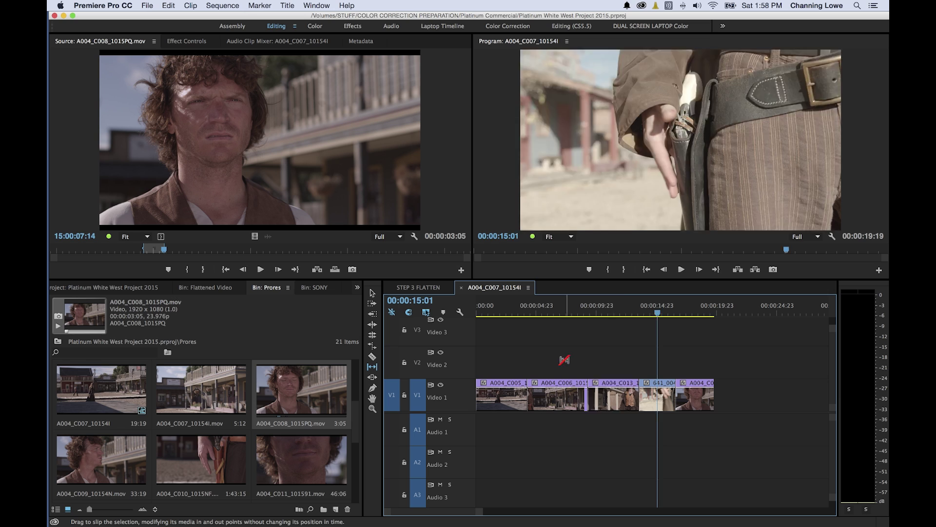
pyautogui.click(614, 391)
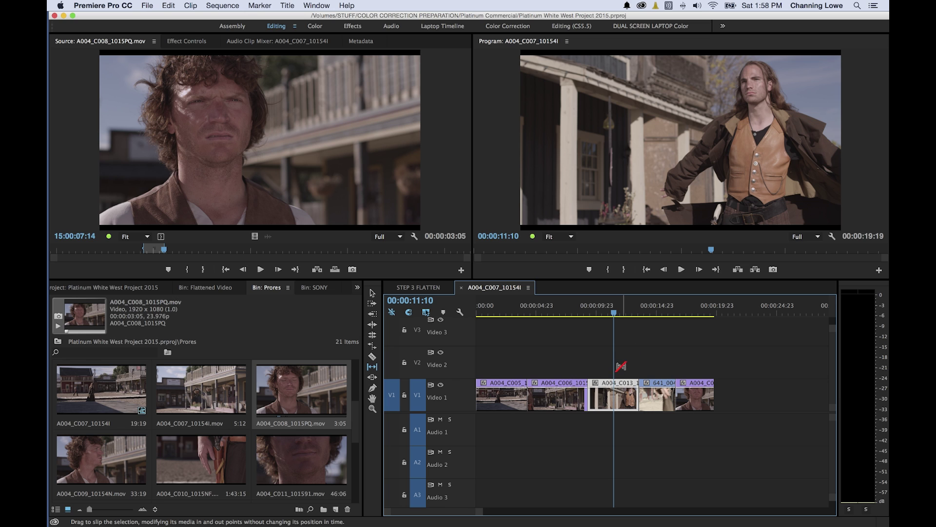
pyautogui.press('=')
# - Play A004_C013 from its start near 00:00:10:17 to review it
pyautogui.click(636, 314)
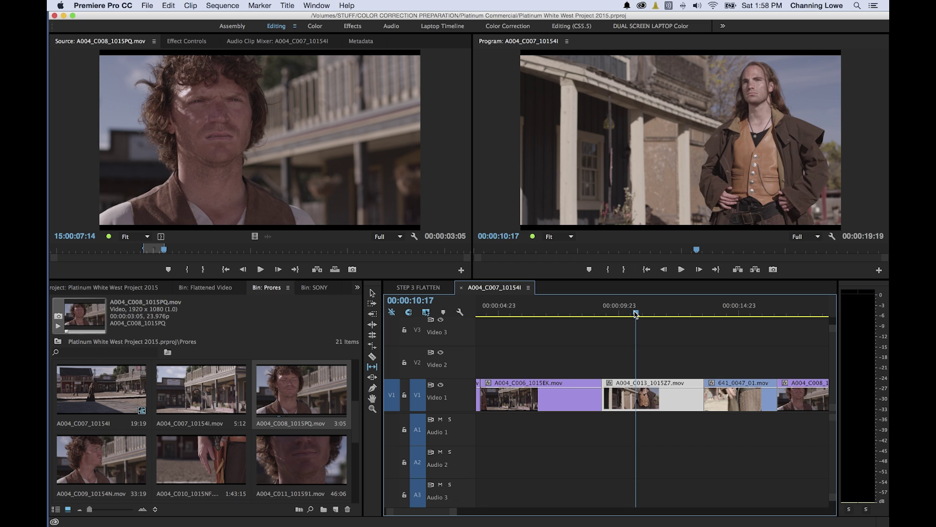
pyautogui.press('Up')
pyautogui.press('space')
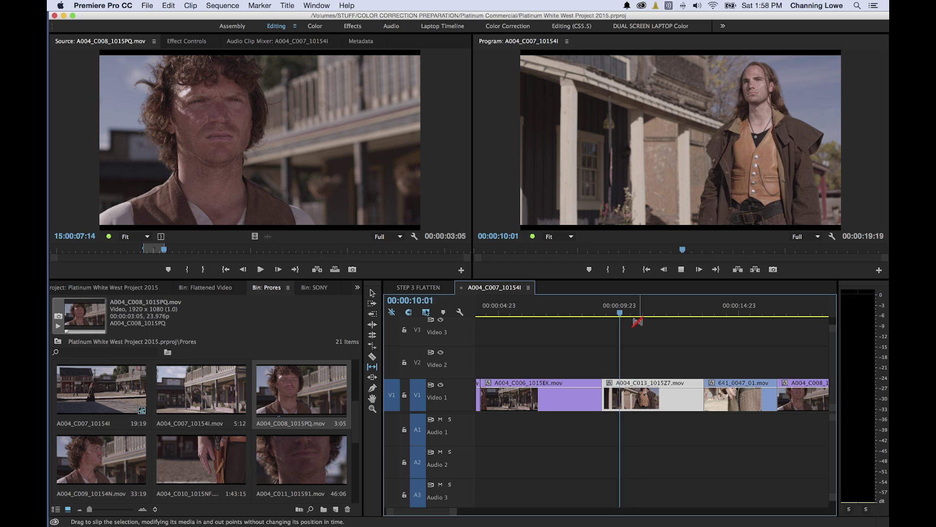
pyautogui.moveTo(655, 313); pyautogui.dragTo(603, 314)
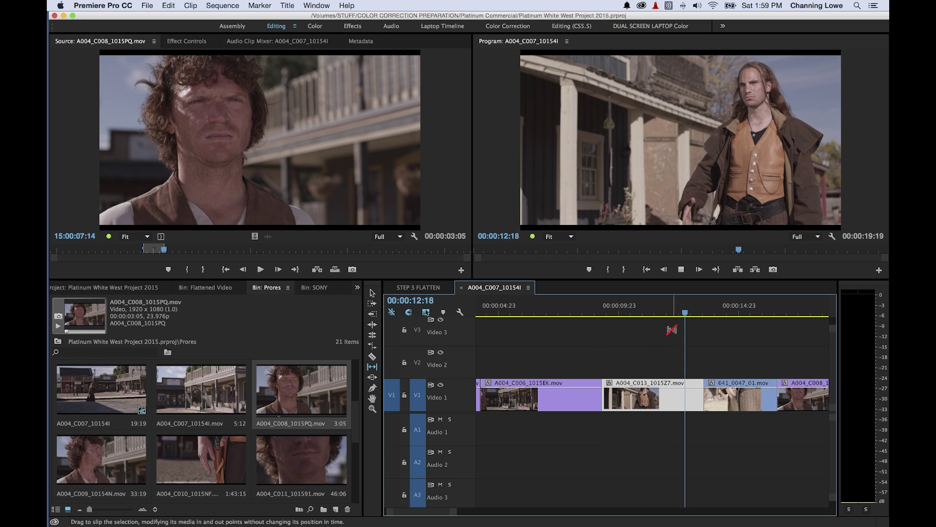
pyautogui.press('space')
pyautogui.click(651, 310)
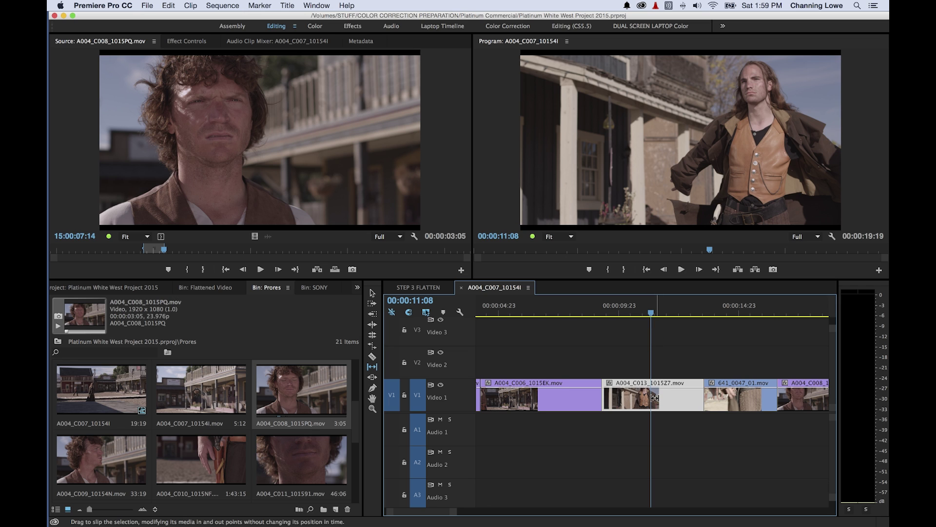
# - Slip A004_C013's footage back and forth a few frames without moving the clip
pyautogui.moveTo(654, 398)
pyautogui.mouseDown()
pyautogui.moveTo(630, 397)
pyautogui.moveTo(649, 398)
pyautogui.mouseUp()
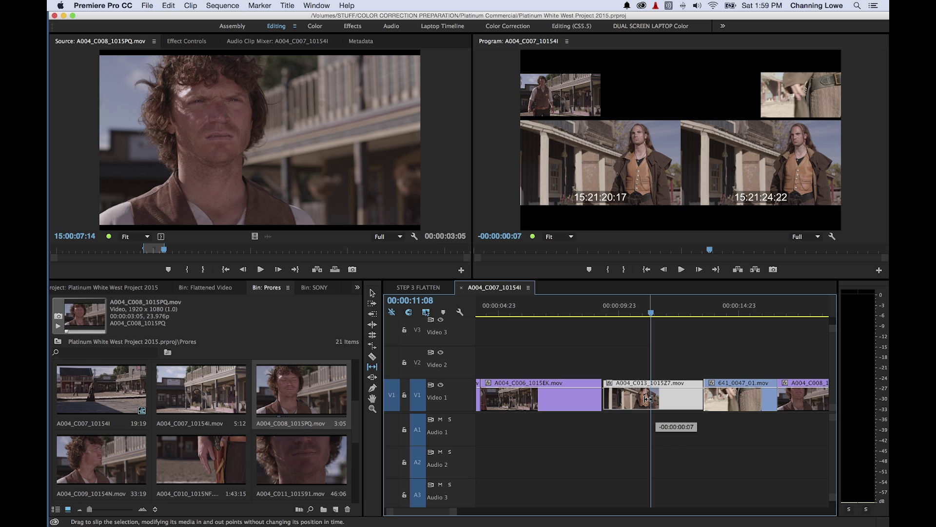
pyautogui.moveTo(649, 399)
pyautogui.mouseDown()
pyautogui.moveTo(633, 400)
pyautogui.moveTo(657, 400)
pyautogui.moveTo(630, 401)
pyautogui.mouseUp()
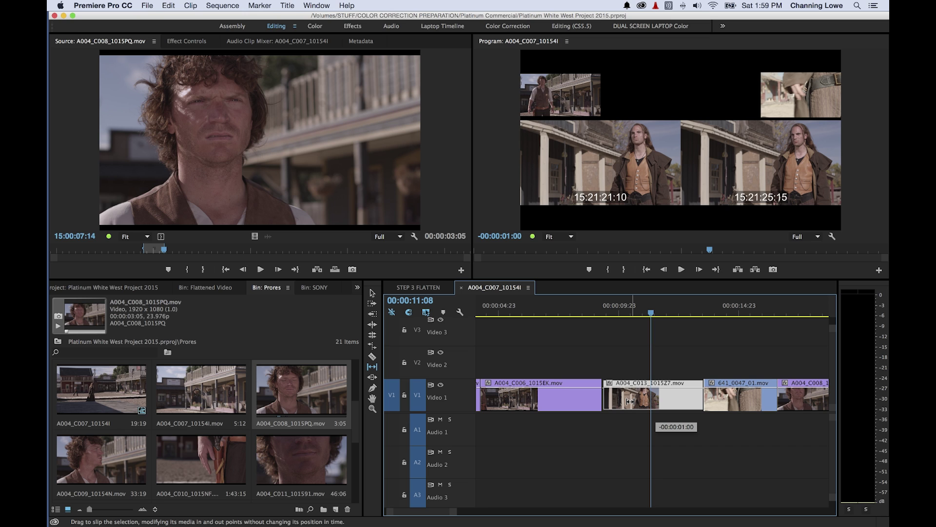
pyautogui.moveTo(630, 400)
pyautogui.mouseDown()
pyautogui.moveTo(656, 401)
pyautogui.moveTo(631, 403)
pyautogui.mouseUp()
pyautogui.moveTo(631, 403); pyautogui.dragTo(631, 402)
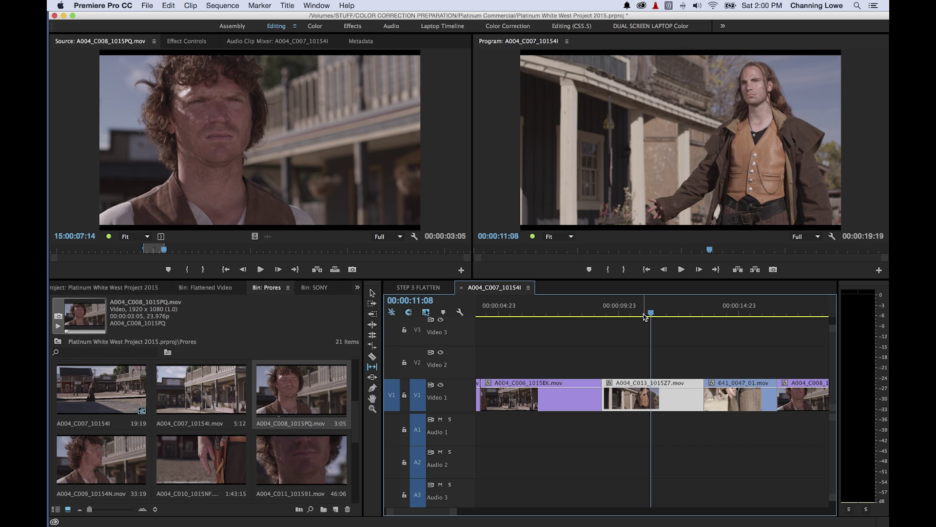
pyautogui.moveTo(645, 395); pyautogui.dragTo(646, 396)
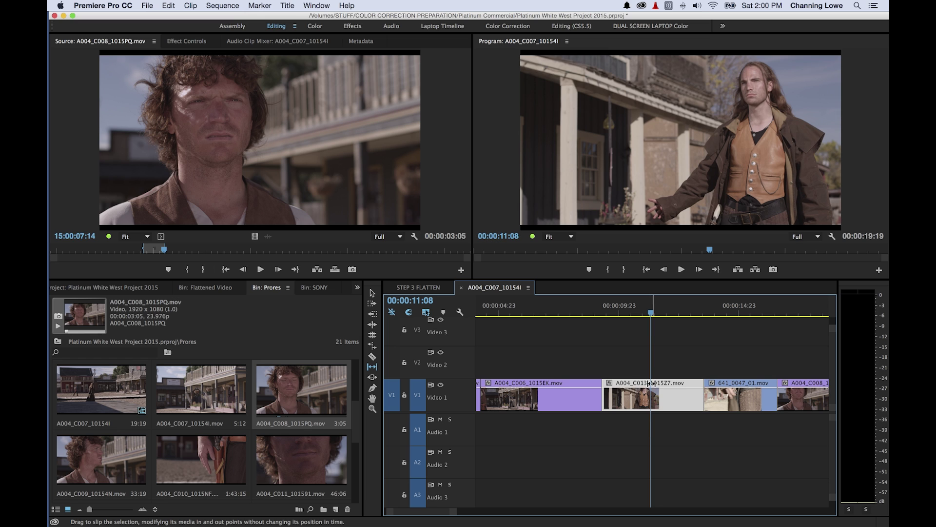
# - Save the project, then slide A004_C013 earlier between its neighbours with the Slide tool
pyautogui.press('super+s')
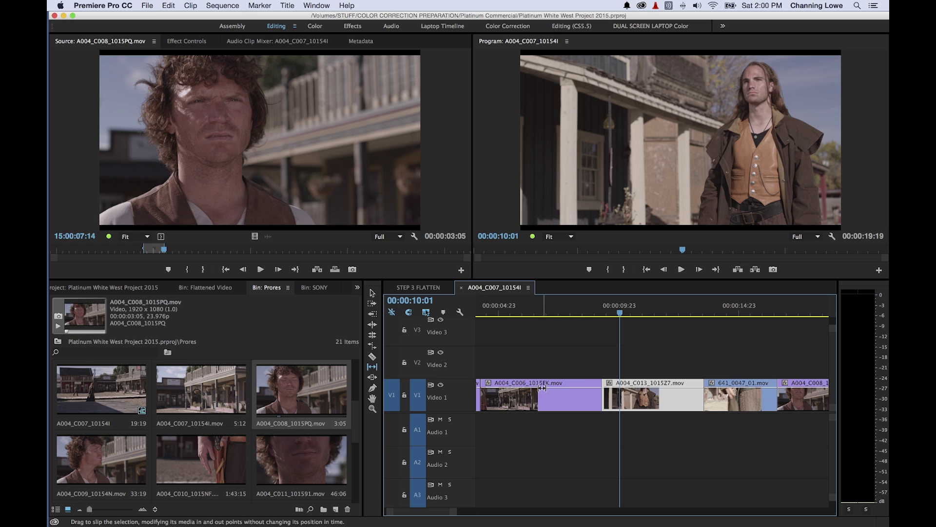
pyautogui.press('u')
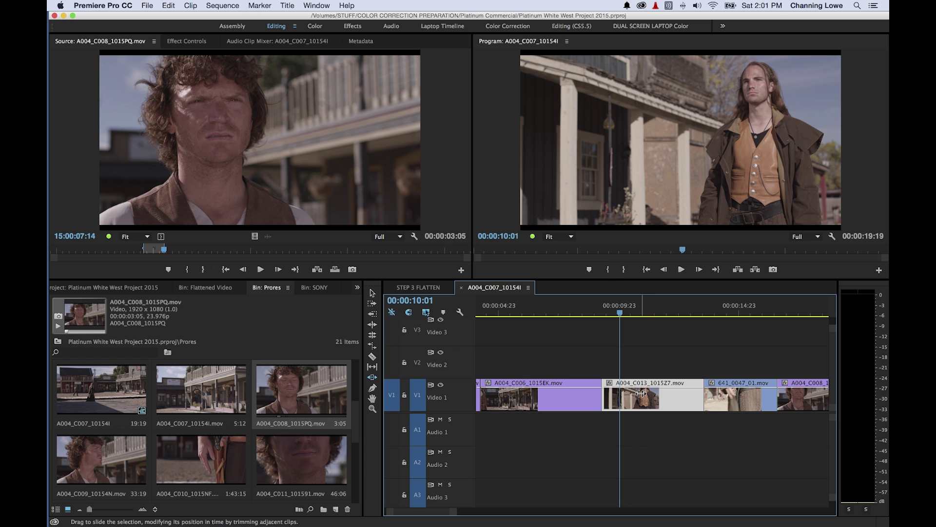
pyautogui.moveTo(645, 393)
pyautogui.mouseDown()
pyautogui.moveTo(631, 394)
pyautogui.moveTo(656, 396)
pyautogui.moveTo(634, 396)
pyautogui.mouseUp()
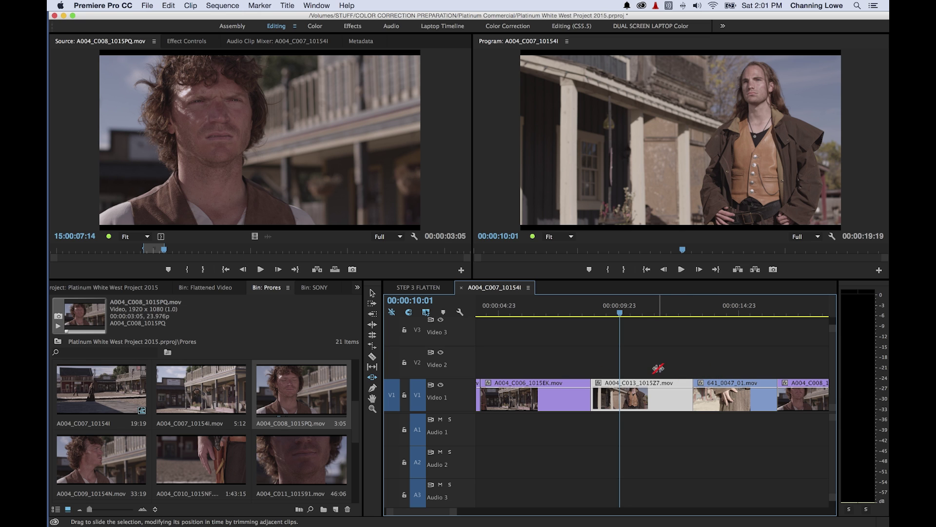
pyautogui.press('space')
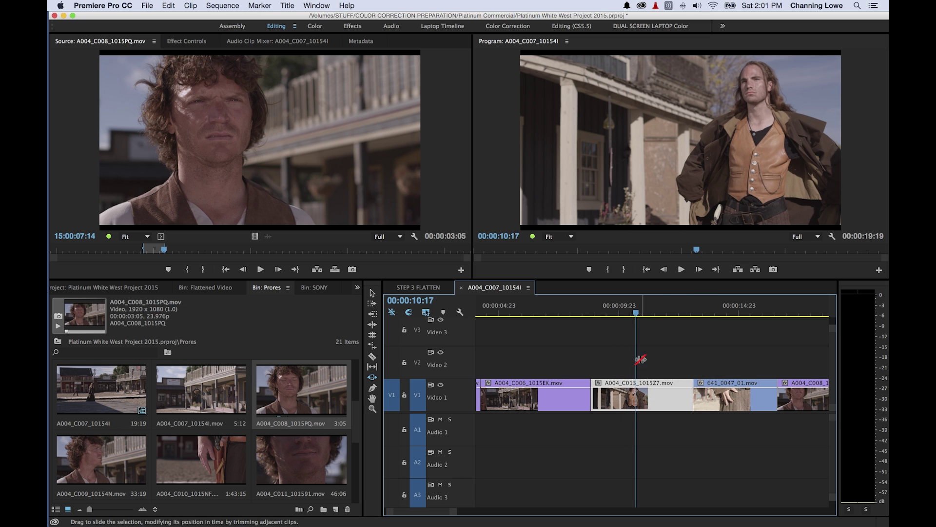
# - Fine-tune the slide nine frames earlier, then a few later, and replay from about 8 seconds
pyautogui.moveTo(638, 396); pyautogui.dragTo(631, 396)
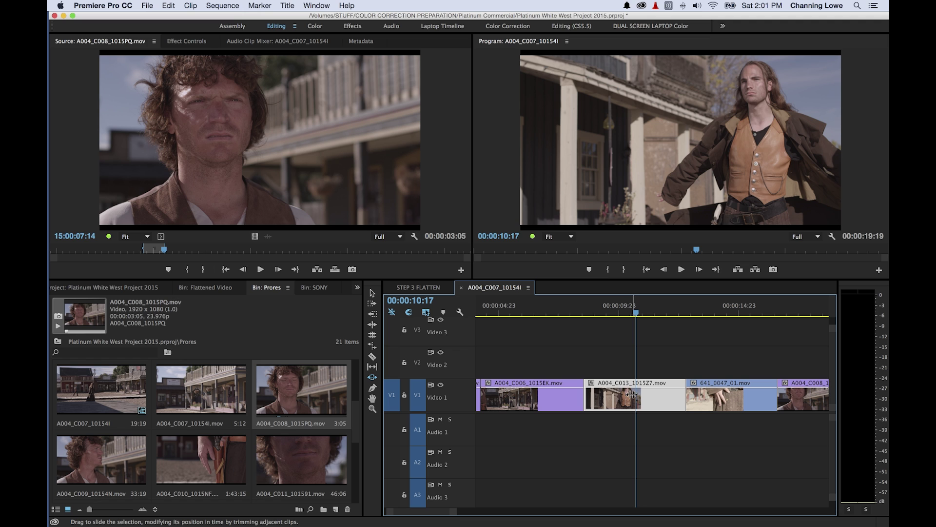
pyautogui.moveTo(631, 394); pyautogui.dragTo(621, 393)
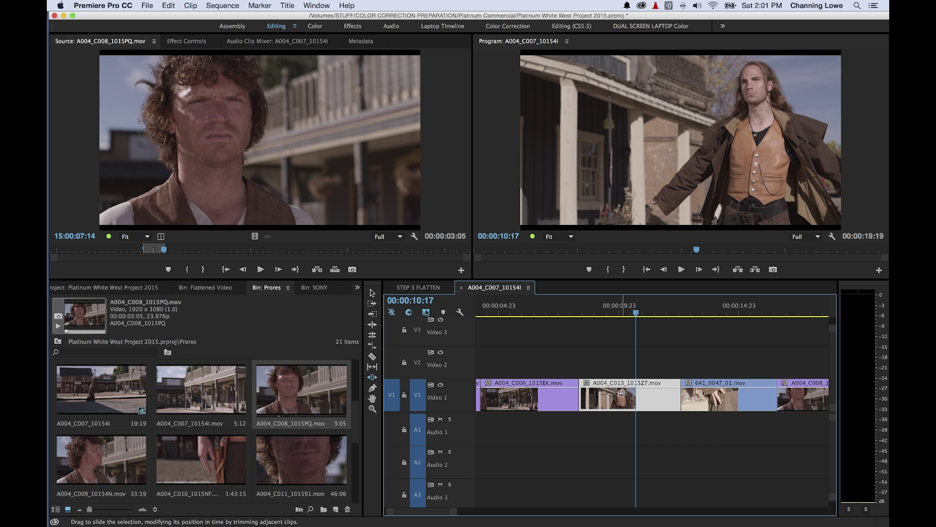
pyautogui.click(561, 317)
pyautogui.press('space')
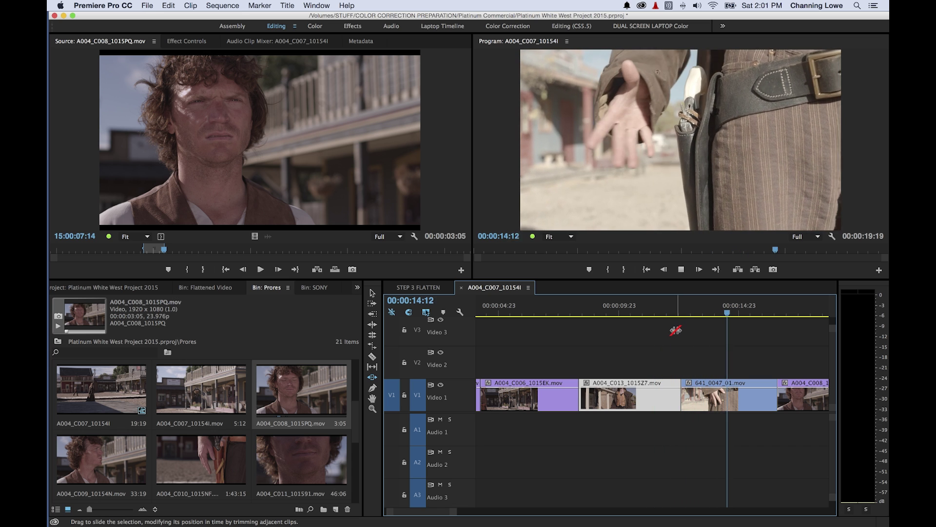
# - Stop playback and slide A004_C013 later on V1, settling near +16 frames
pyautogui.press('space')
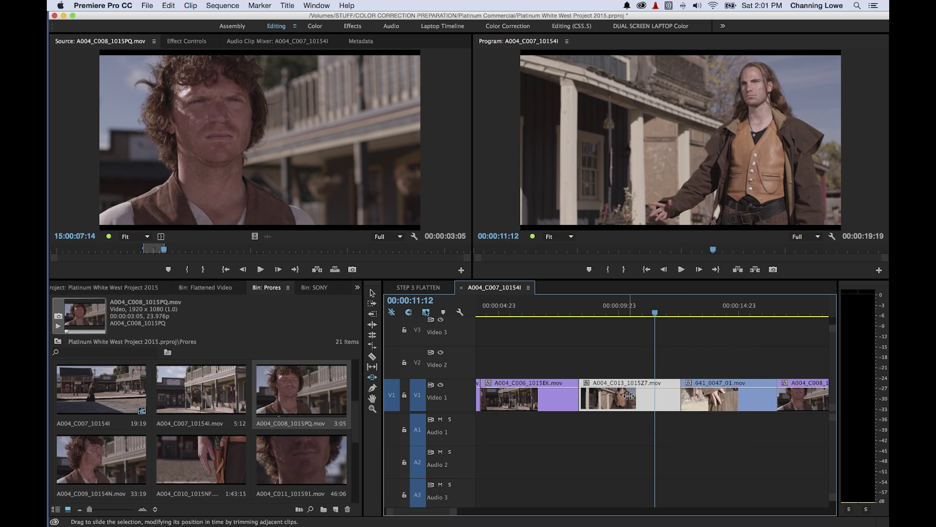
pyautogui.moveTo(629, 396); pyautogui.dragTo(647, 401)
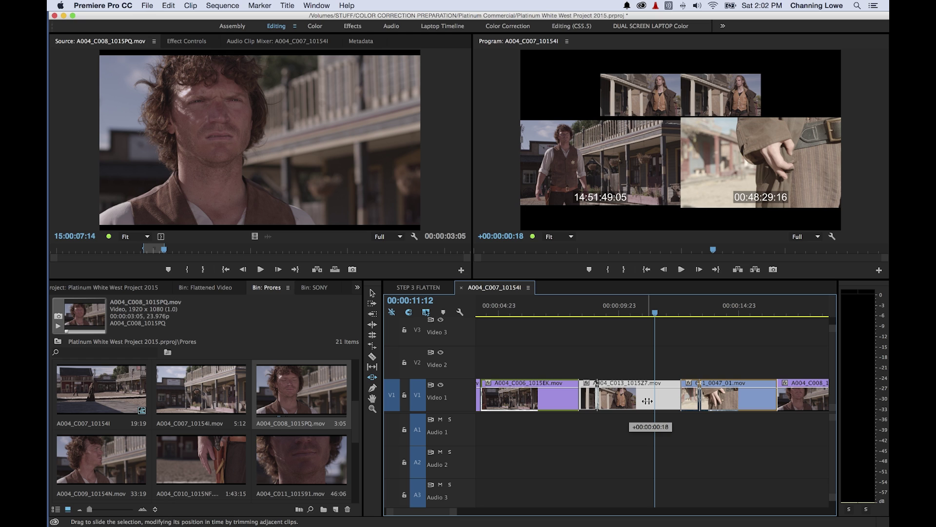
pyautogui.moveTo(647, 401); pyautogui.dragTo(639, 404)
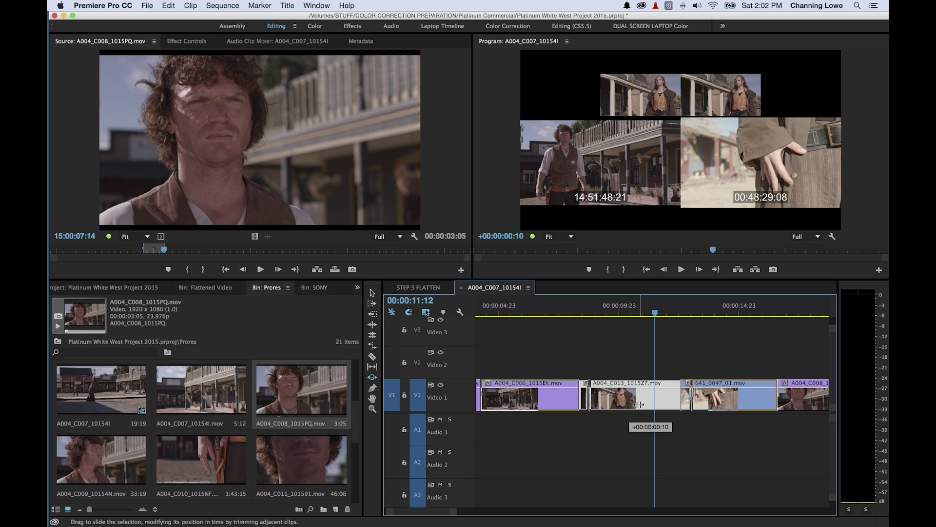
pyautogui.moveTo(638, 404); pyautogui.dragTo(640, 404)
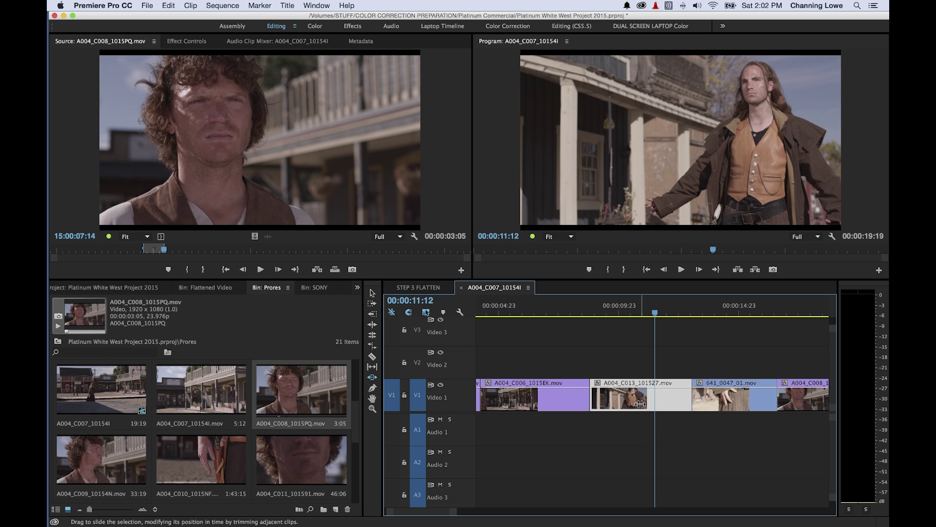
# - Slip A004_C013's content by ten frames, then slide the clip five frames earlier
pyautogui.click(372, 366)
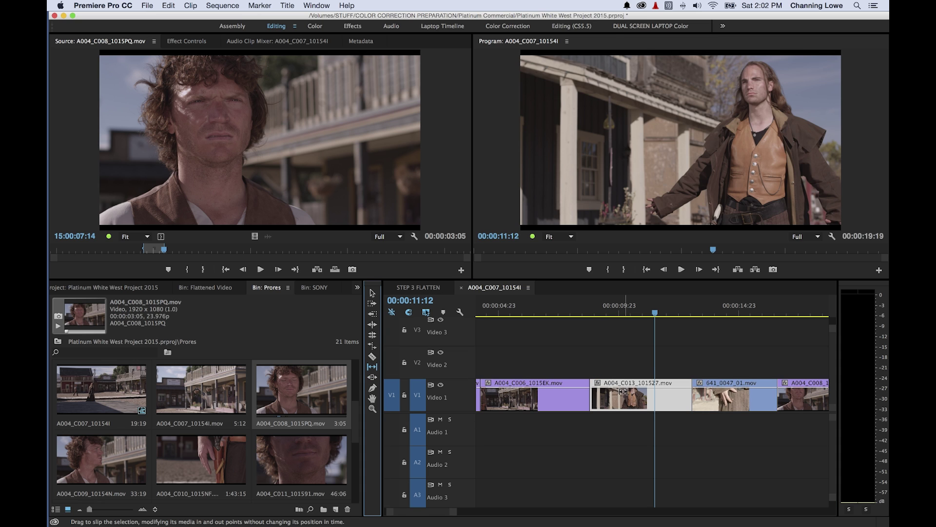
pyautogui.moveTo(623, 392); pyautogui.dragTo(615, 398)
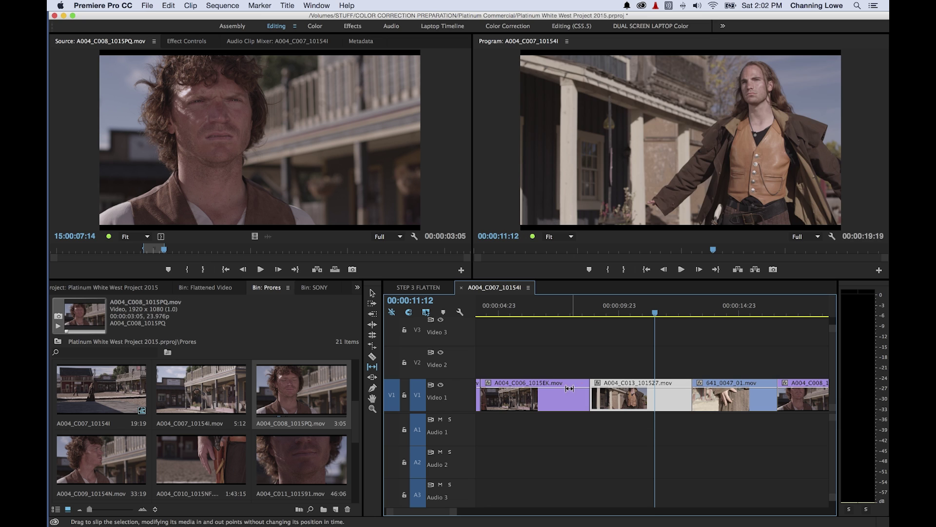
pyautogui.click(372, 377)
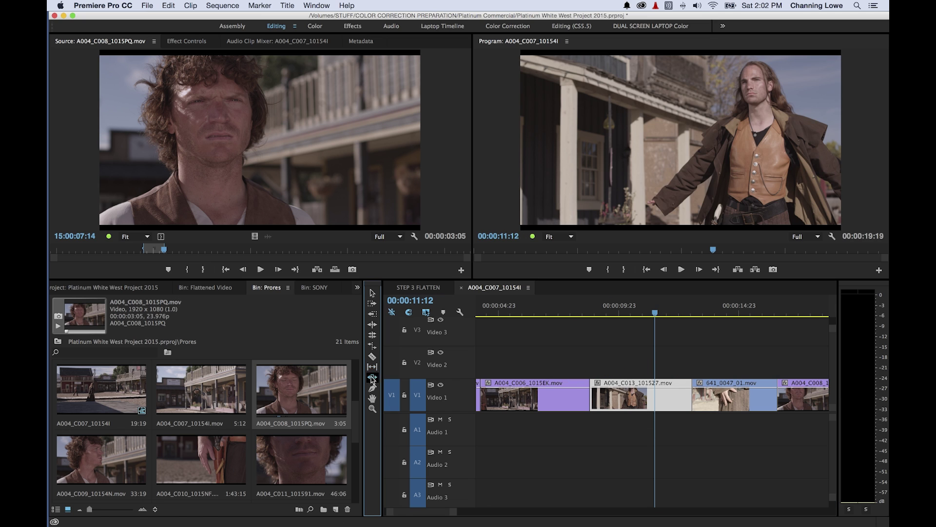
pyautogui.moveTo(626, 393); pyautogui.dragTo(613, 379)
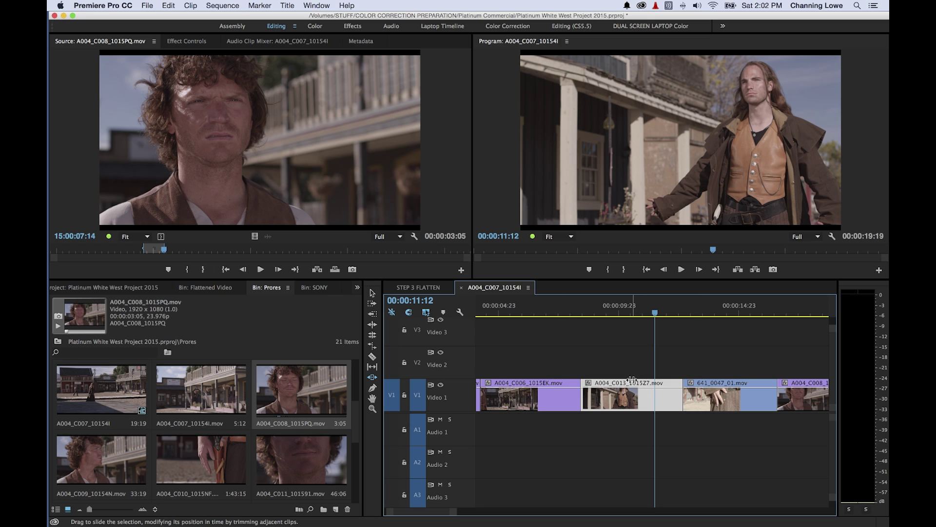
# - Trim A004_C006's end, move A004_C013 next to it, and trim 641_0047_01's start
pyautogui.press('v')
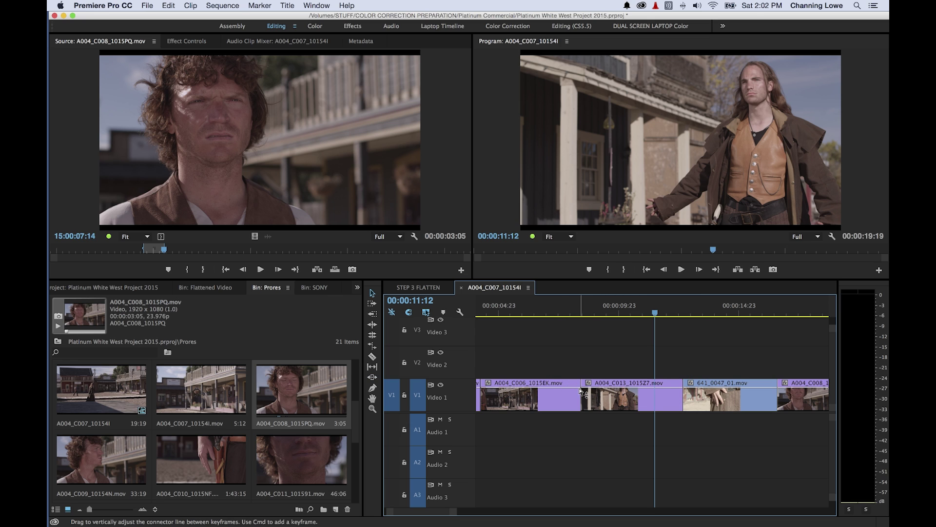
pyautogui.moveTo(574, 397); pyautogui.dragTo(551, 397)
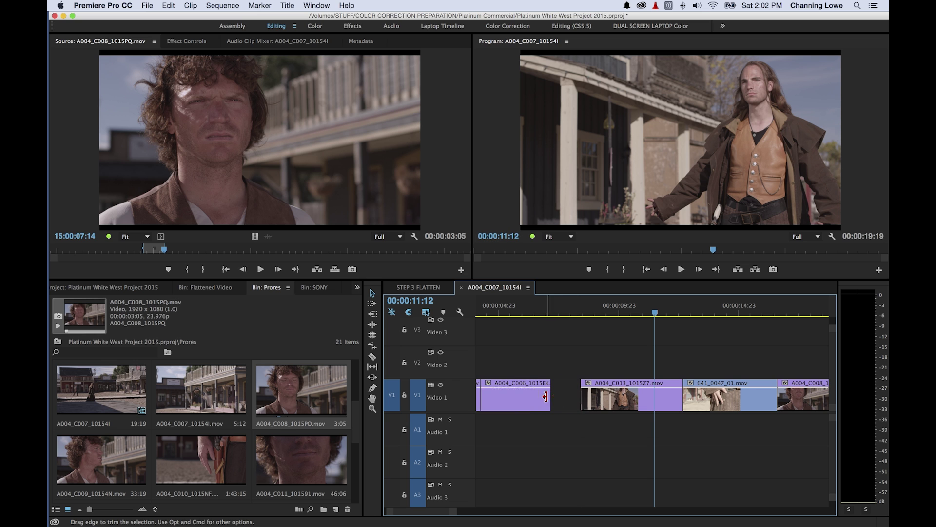
pyautogui.click(620, 401)
pyautogui.moveTo(621, 400); pyautogui.dragTo(597, 402)
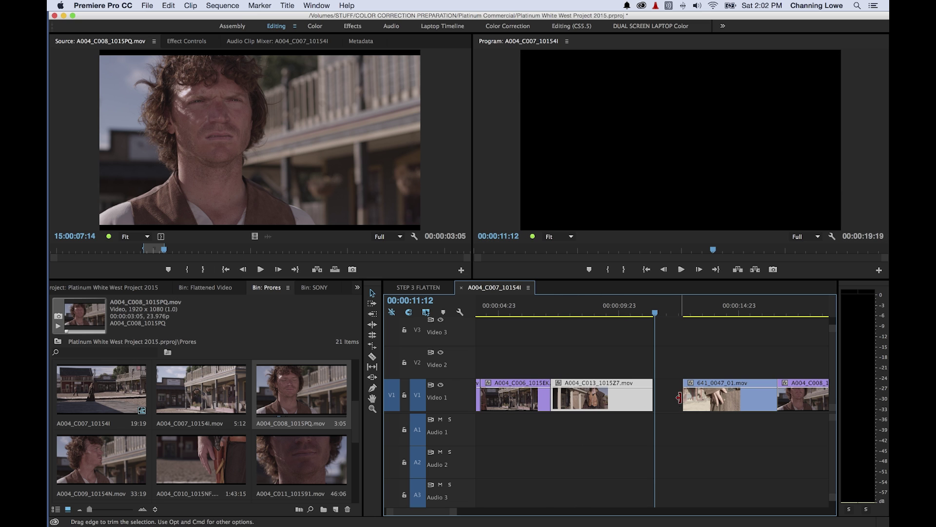
pyautogui.moveTo(683, 396); pyautogui.dragTo(650, 398)
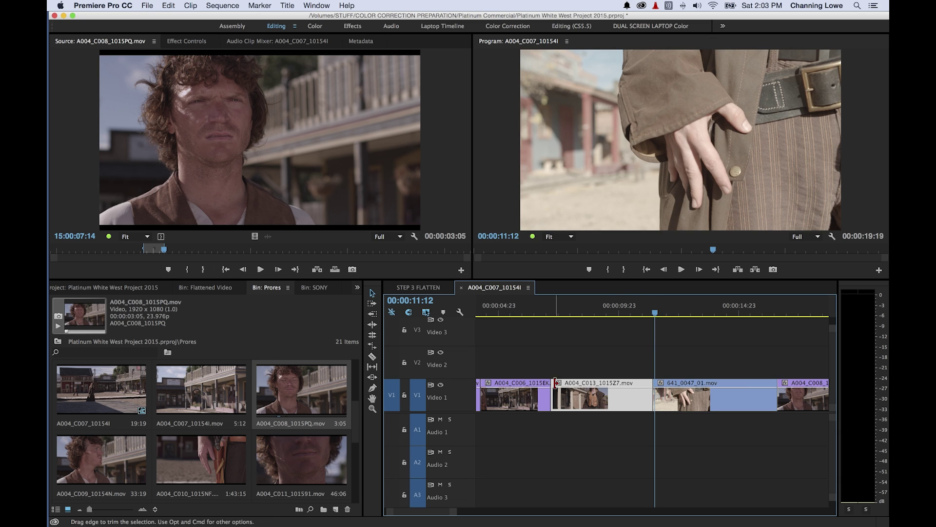
pyautogui.moveTo(632, 395); pyautogui.dragTo(724, 395)
# - Retrim A004_C013's start and end, close the gap before 641_0047_01, and save the project
pyautogui.moveTo(580, 395)
pyautogui.mouseDown()
pyautogui.moveTo(538, 395)
pyautogui.moveTo(581, 395)
pyautogui.mouseUp()
pyautogui.moveTo(603, 316); pyautogui.dragTo(581, 315)
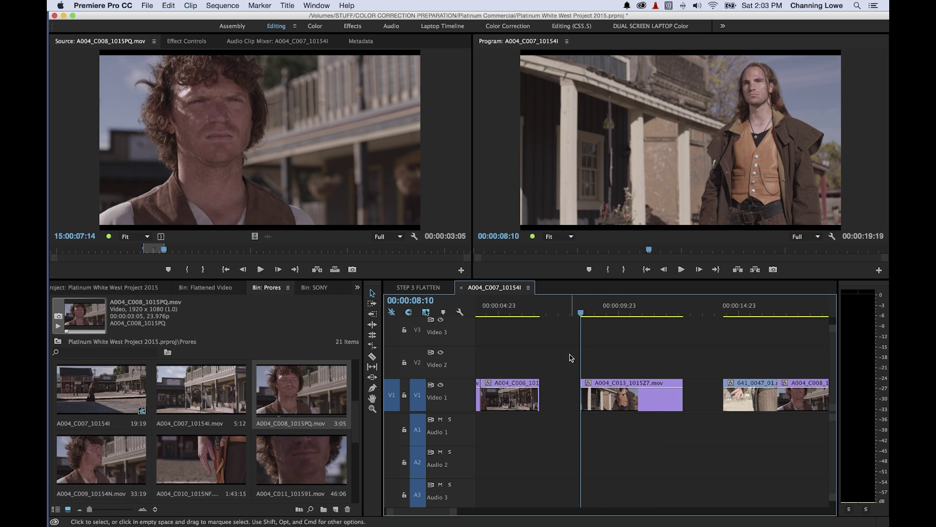
pyautogui.moveTo(577, 392); pyautogui.dragTo(567, 391)
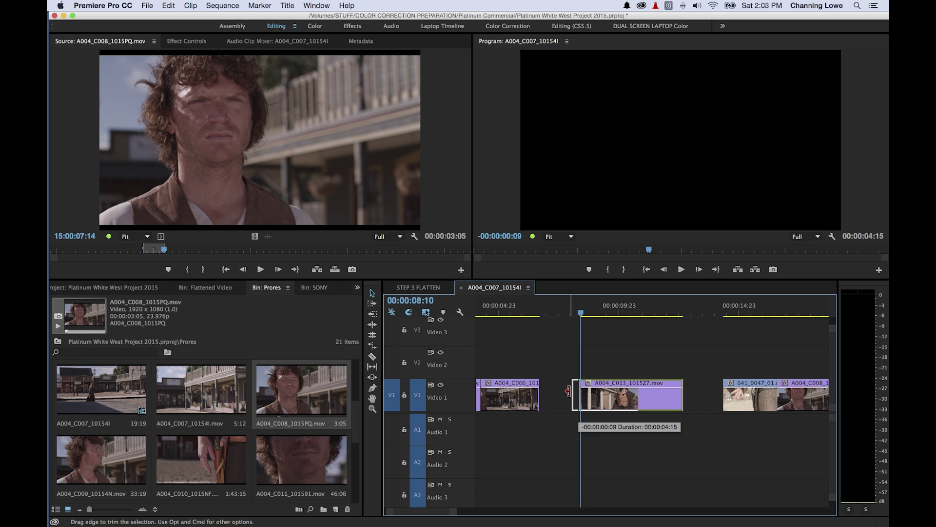
pyautogui.moveTo(567, 391); pyautogui.dragTo(569, 391)
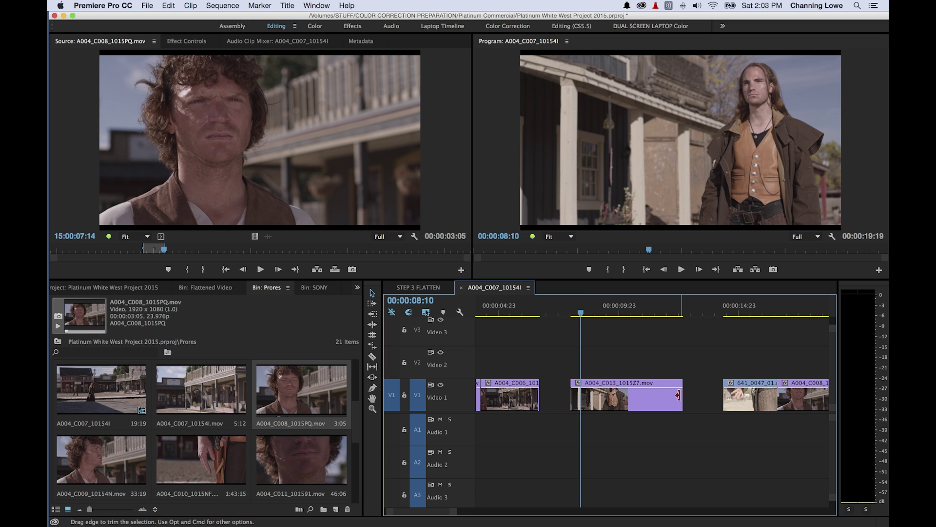
pyautogui.moveTo(681, 394); pyautogui.dragTo(672, 394)
pyautogui.moveTo(575, 398); pyautogui.dragTo(580, 397)
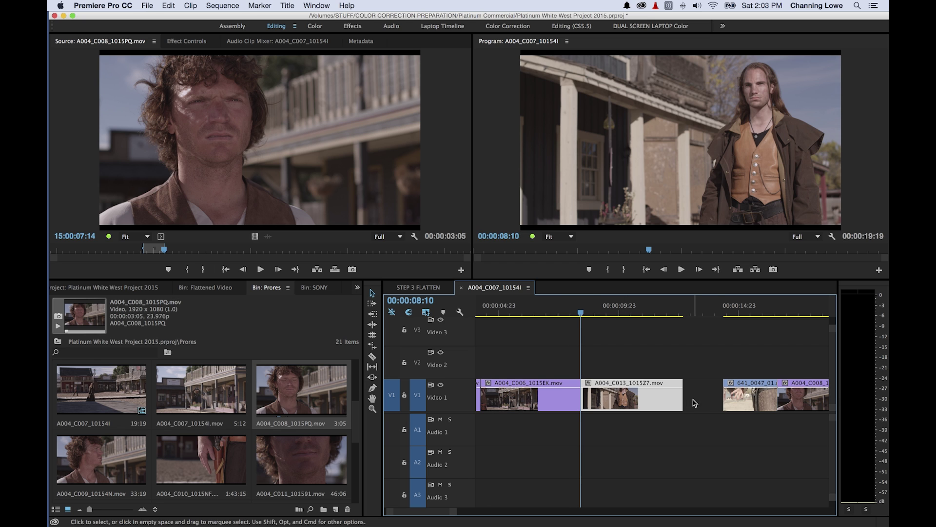
pyautogui.moveTo(721, 399); pyautogui.dragTo(682, 398)
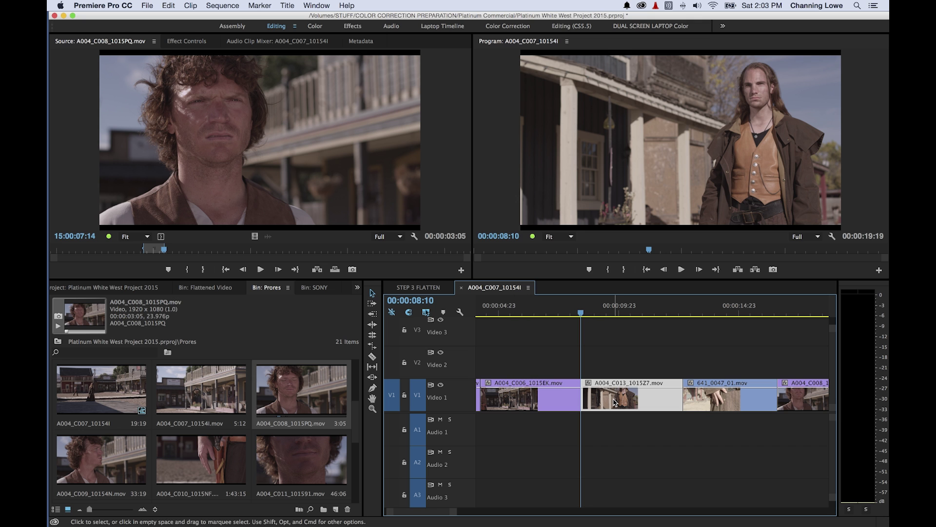
pyautogui.press('super+s')
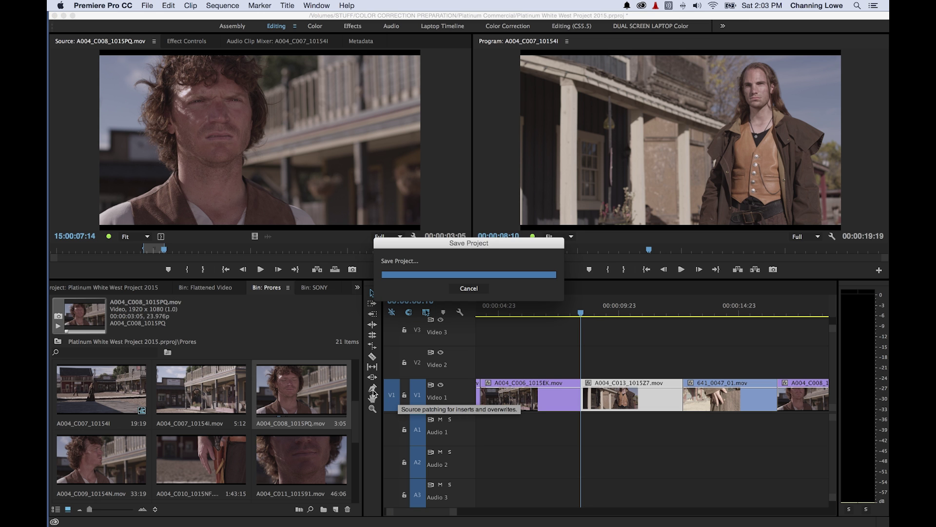